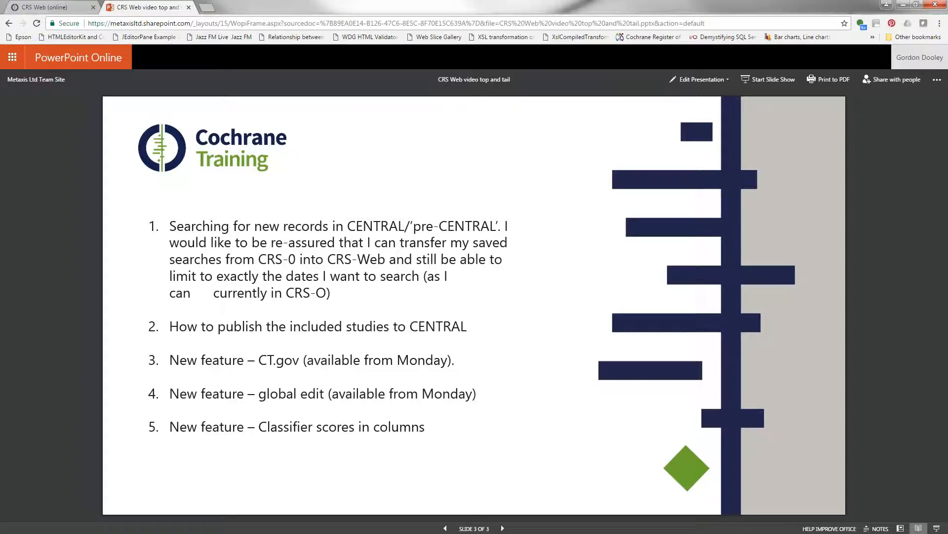
# In CRS Web, list the tracked reviews with protocols hidden and open the included studies of the 11C-PIB-PET review (CD010386)
pyautogui.click(34, 6)
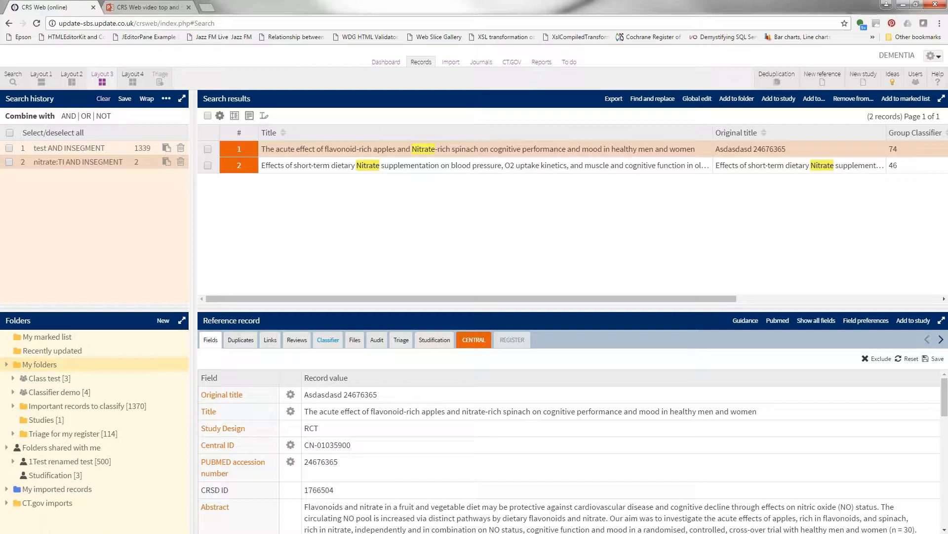
pyautogui.click(23, 82)
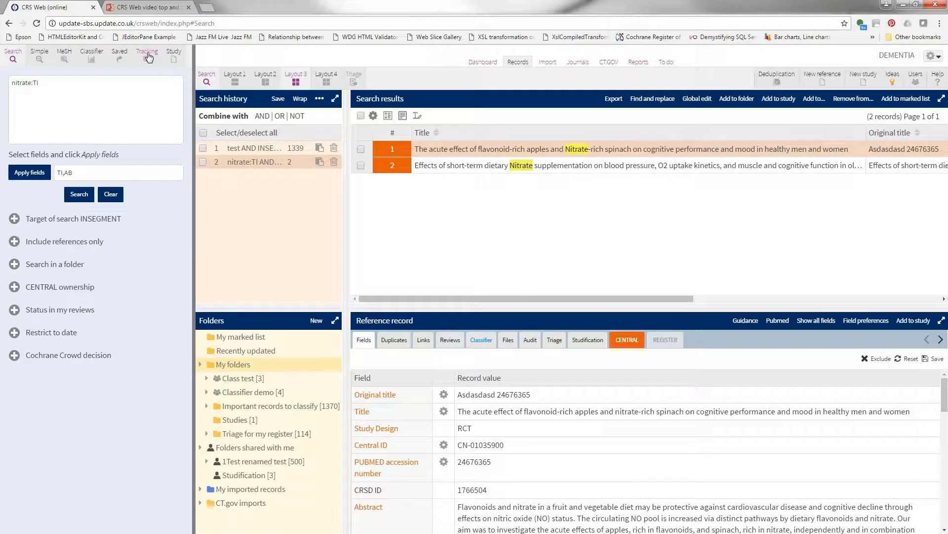
pyautogui.click(148, 59)
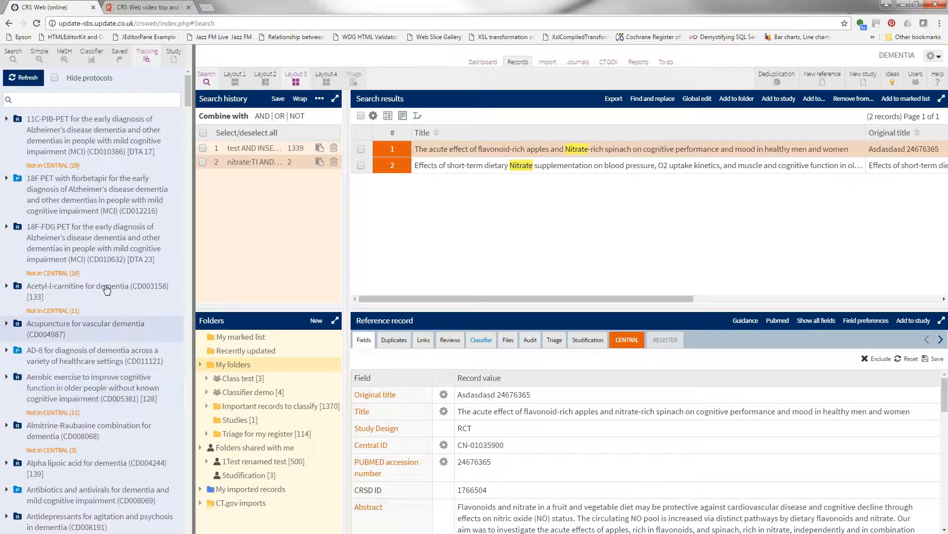
pyautogui.click(54, 77)
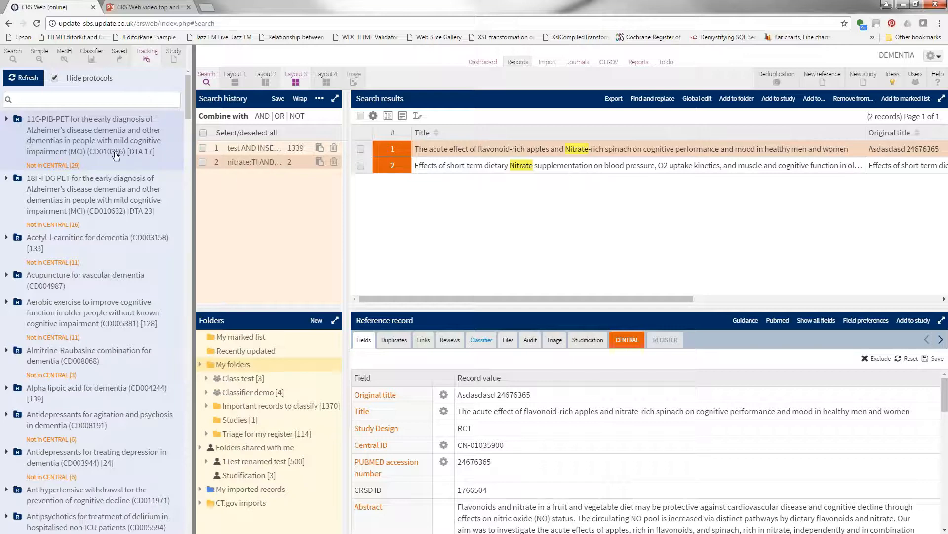
pyautogui.click(7, 120)
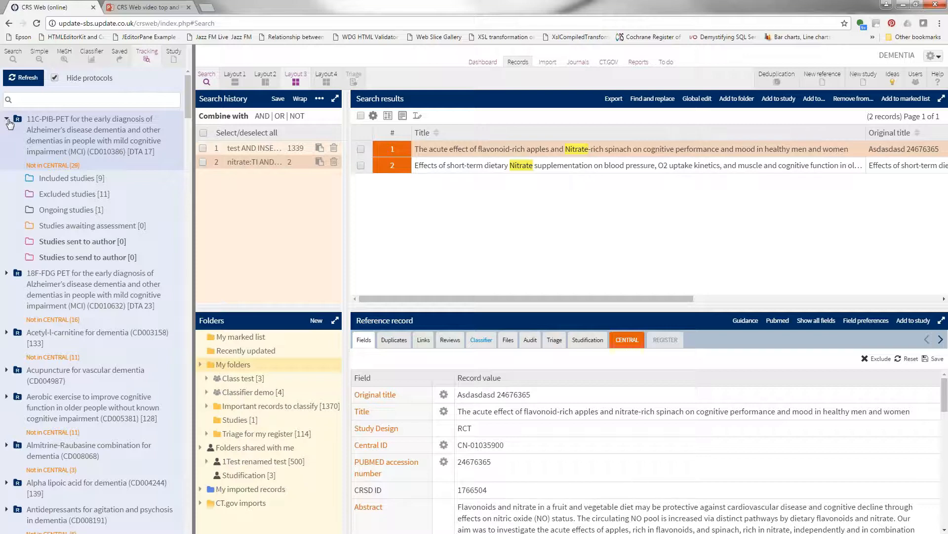
pyautogui.click(92, 179)
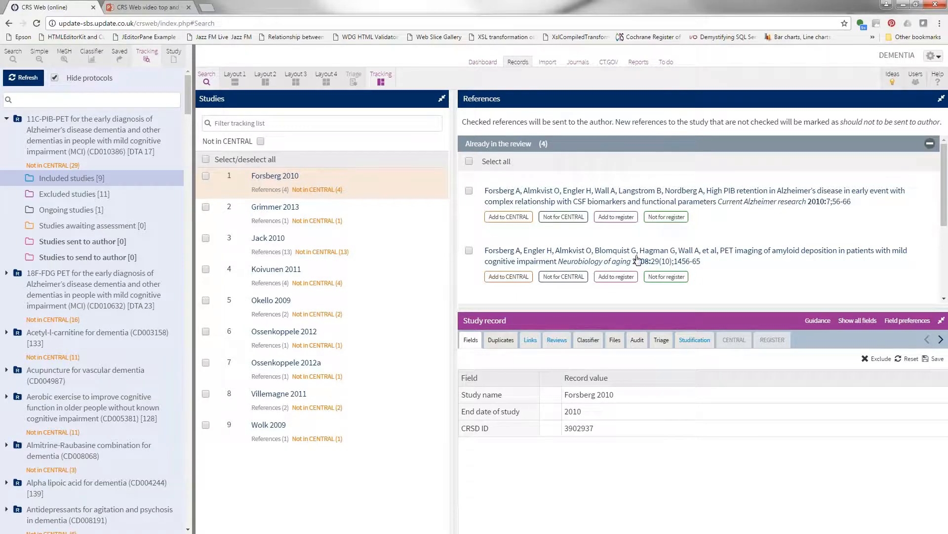
# Look through the first included study's references and examine the full record of its first reference
pyautogui.moveTo(946, 200); pyautogui.dragTo(946, 225)
pyautogui.scroll(1, 713, 168)
pyautogui.click(543, 197)
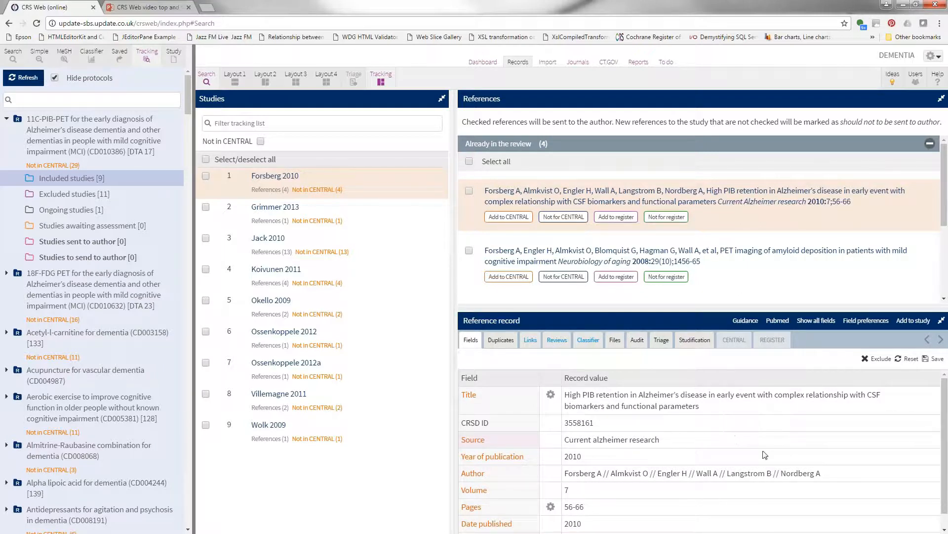
pyautogui.scroll(-1, 756, 445)
pyautogui.scroll(-1, 755, 444)
pyautogui.scroll(1, 757, 440)
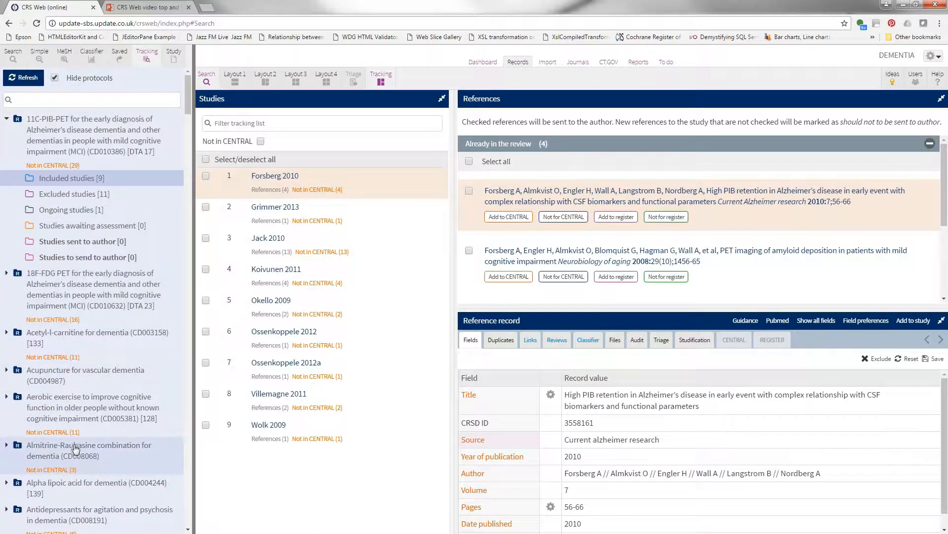
# Check the search form and reopen the included studies of review CD010386 in study tracking
pyautogui.click(13, 57)
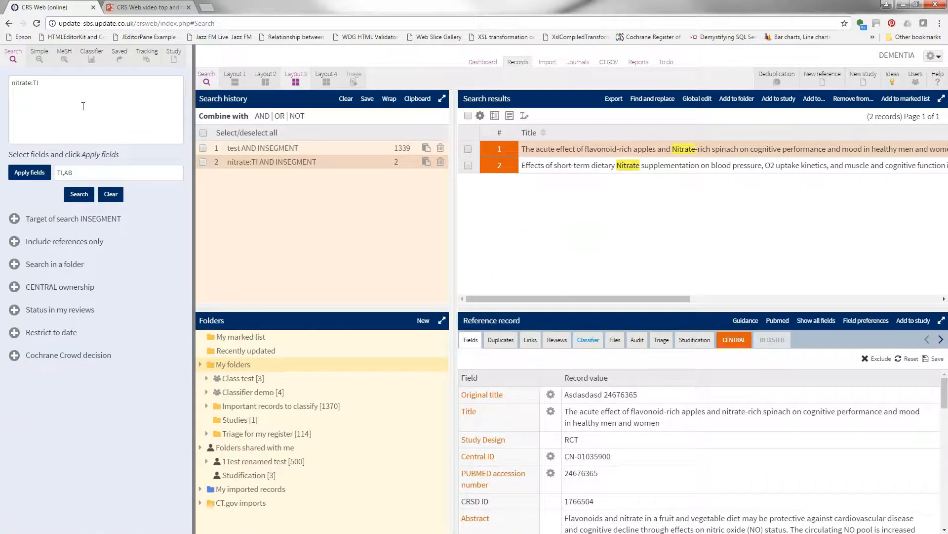
pyautogui.click(144, 59)
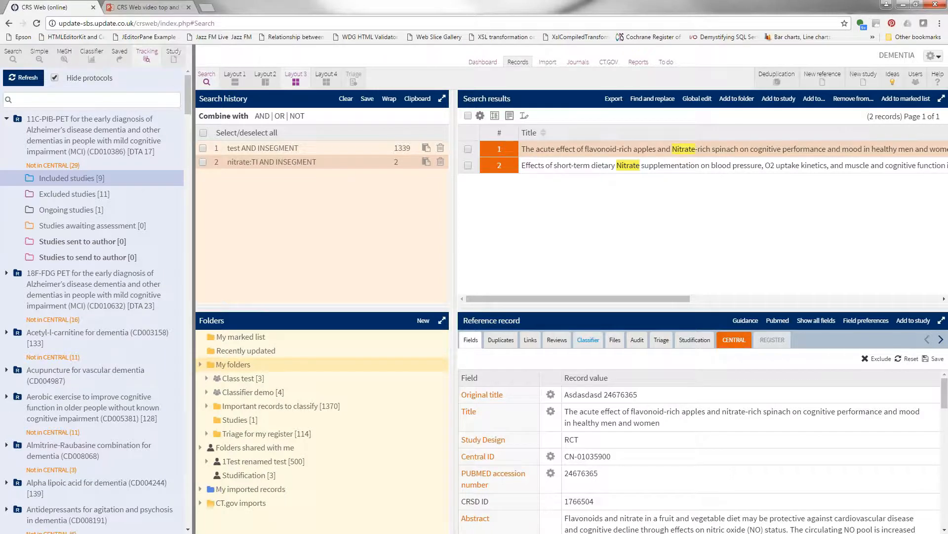
pyautogui.click(55, 179)
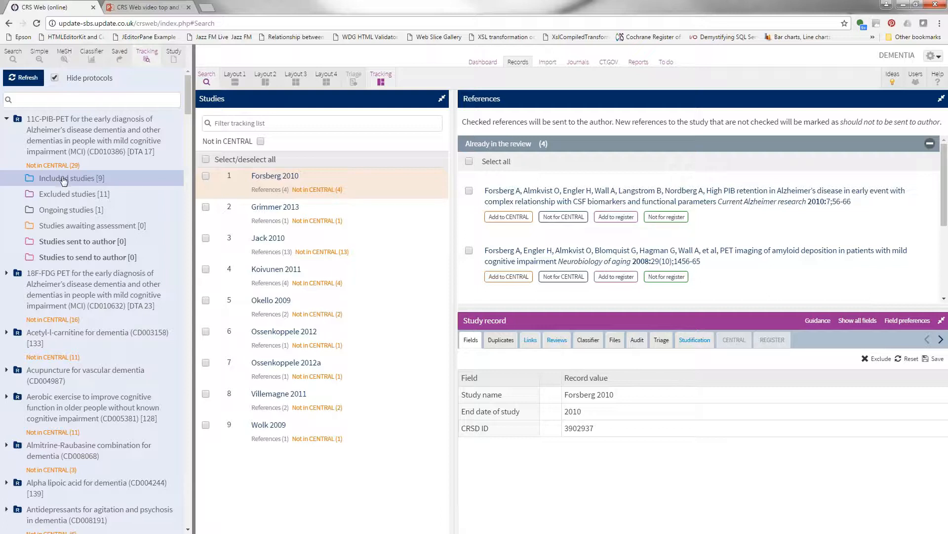
# Return to the search form and show the Status in my reviews options
pyautogui.click(13, 58)
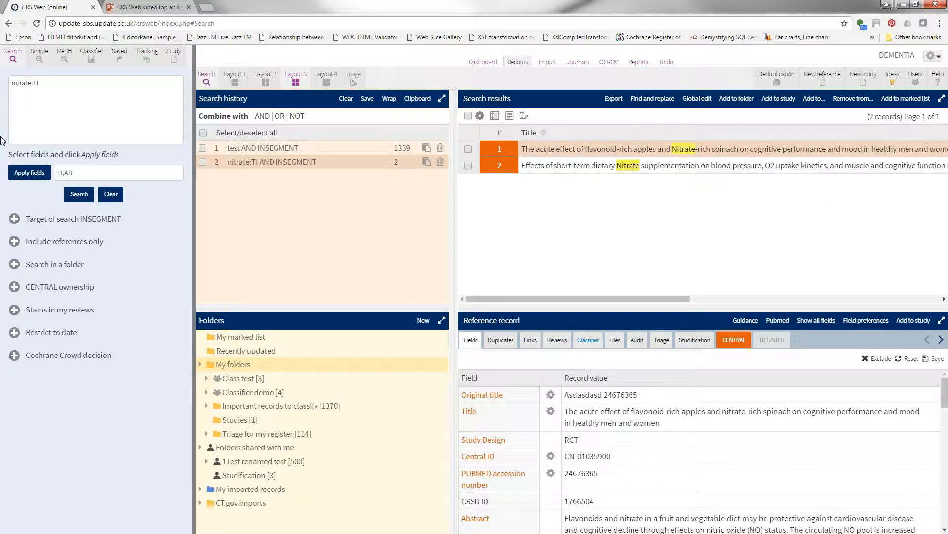
pyautogui.tripleClick(44, 84)
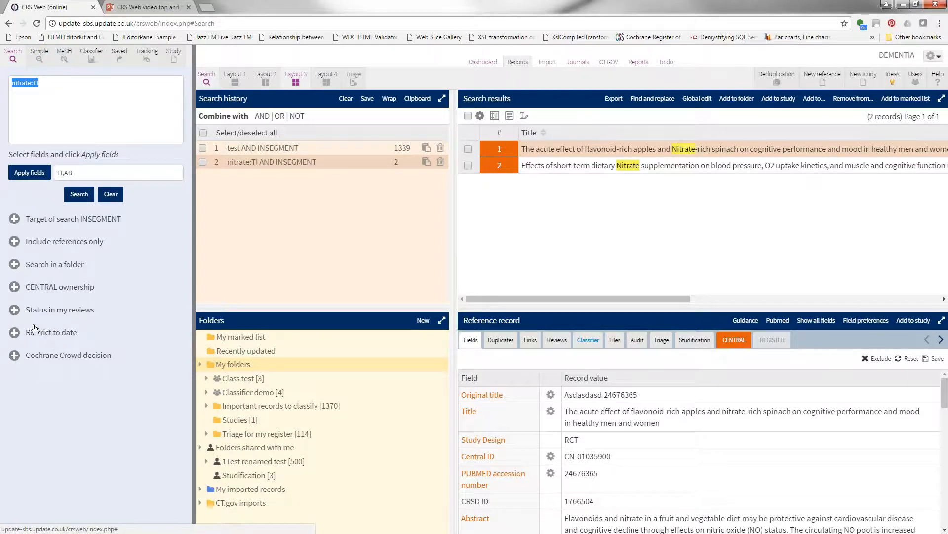
pyautogui.click(14, 311)
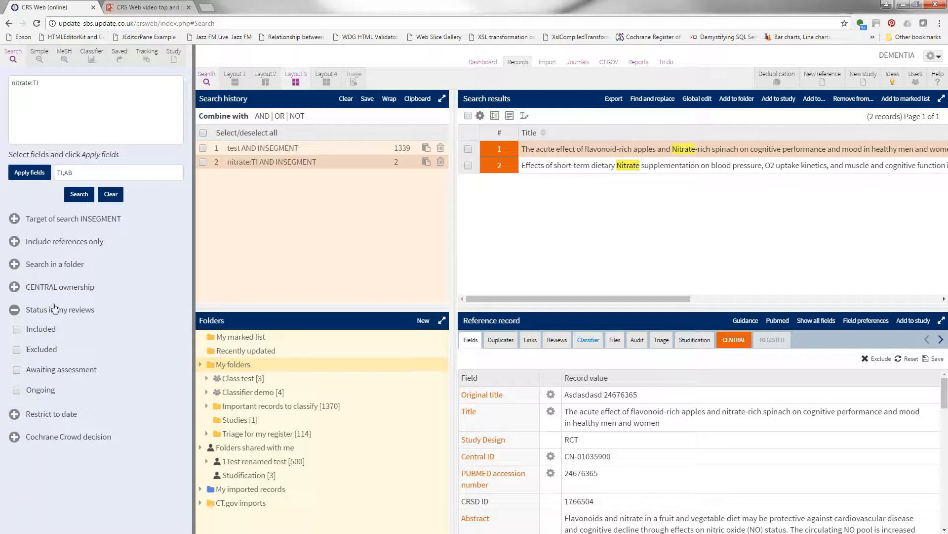
# Replace the search query with INCLUDEDNOTINCENTRAL and run the search
pyautogui.tripleClick(77, 104)
pyautogui.press('BackSpace')
pyautogui.write('INCLUDEDNOTINCENTRAL')
pyautogui.click(78, 195)
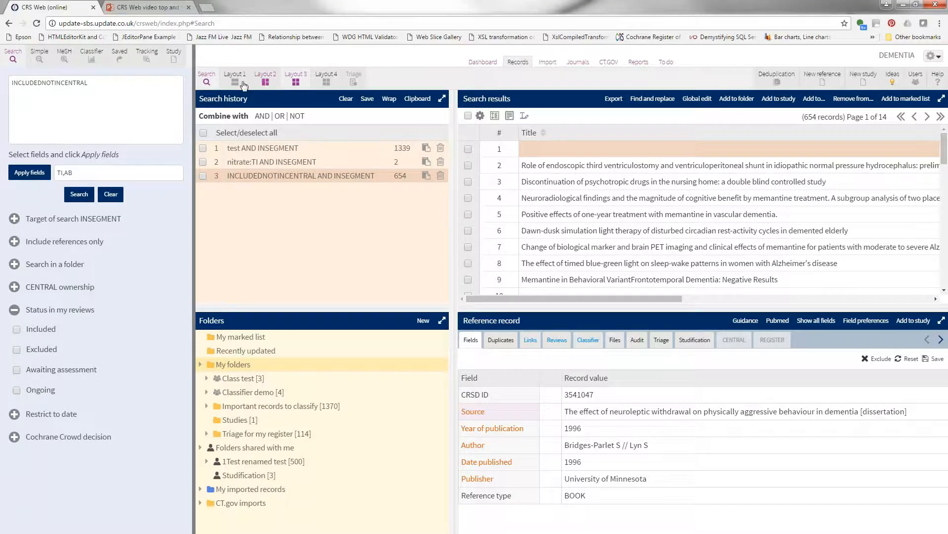
# Hide the search form, narrow the search history area, and open the record of the second result
pyautogui.click(207, 80)
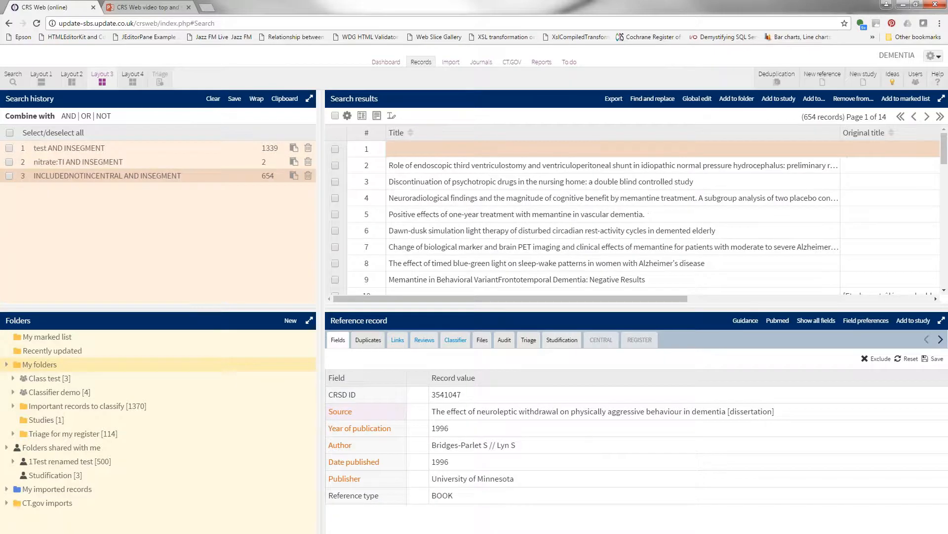
pyautogui.moveTo(322, 160); pyautogui.dragTo(230, 160)
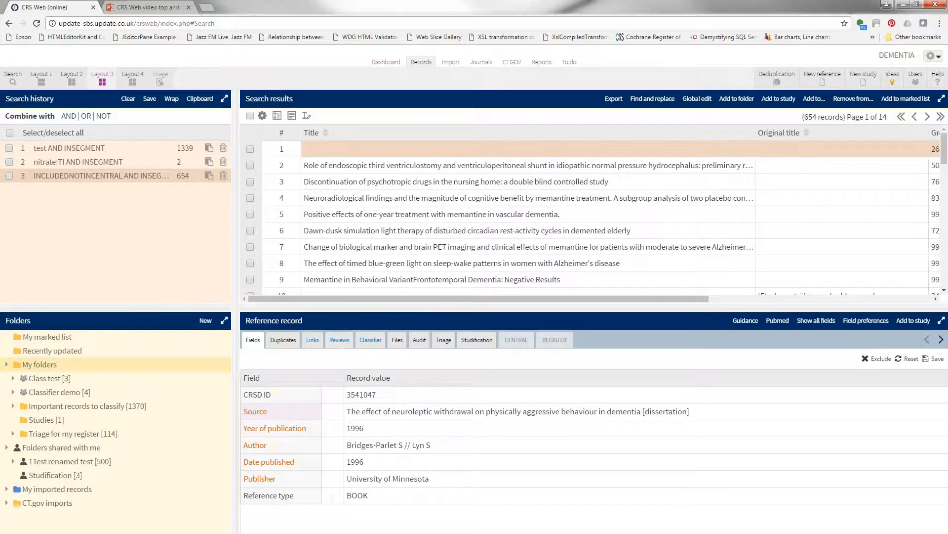
pyautogui.click(435, 167)
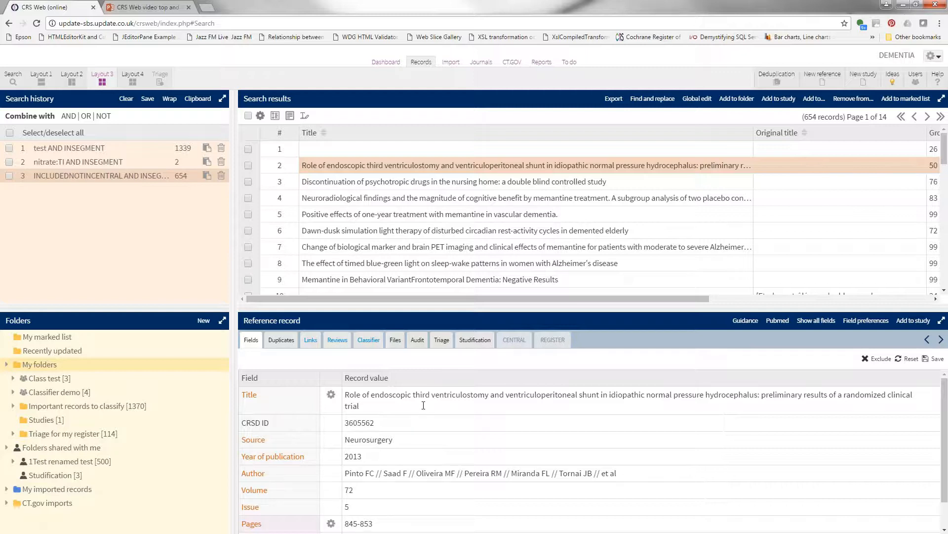
# Mark the endoscopic third ventriculostomy record for both CENTRAL and the register, with the record area enlarged
pyautogui.click(520, 341)
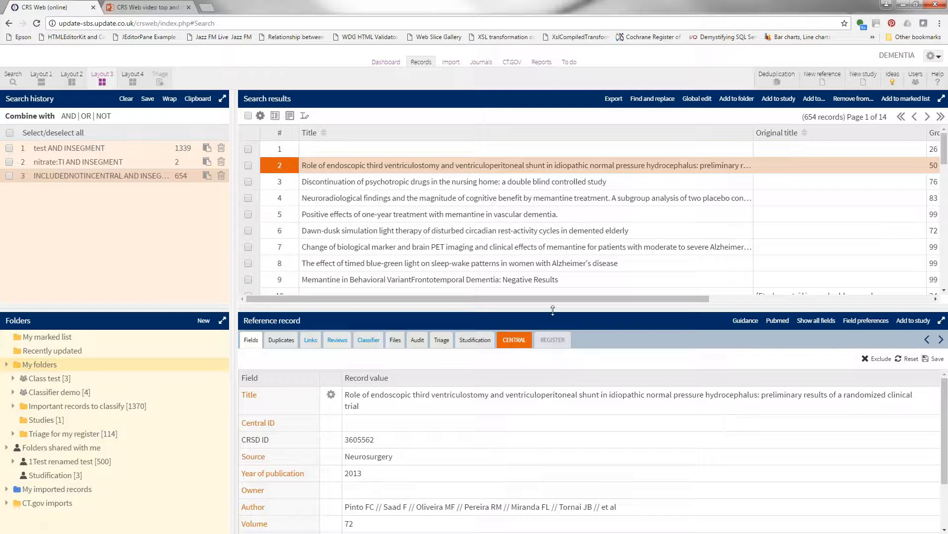
pyautogui.moveTo(553, 305); pyautogui.dragTo(553, 222)
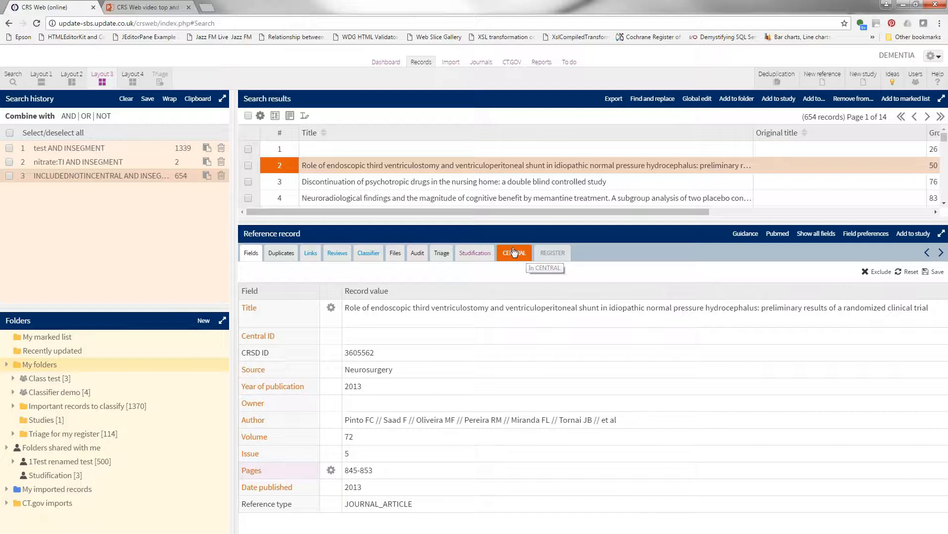
pyautogui.click(555, 257)
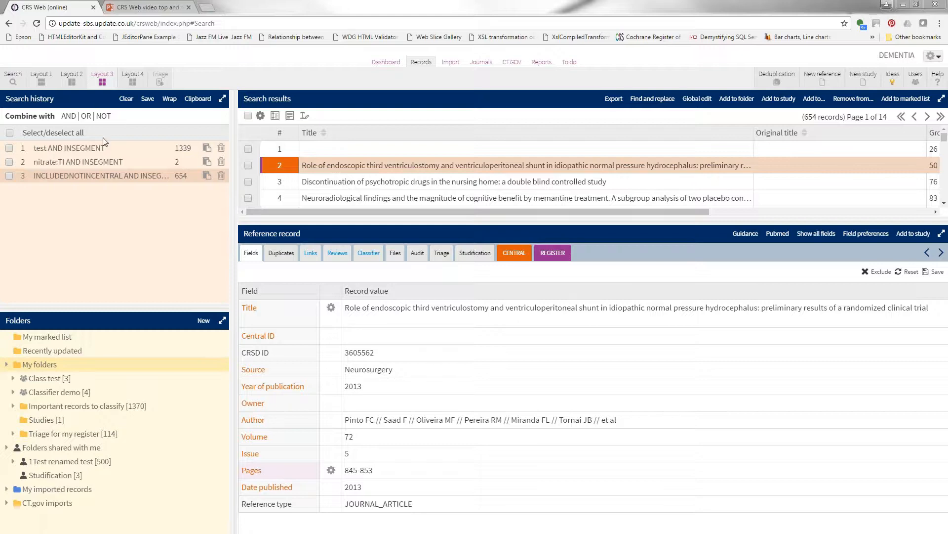
# Show the results of the earlier "test AND INSEGMENT" search and read through the first record's fields, including its owner
pyautogui.click(96, 149)
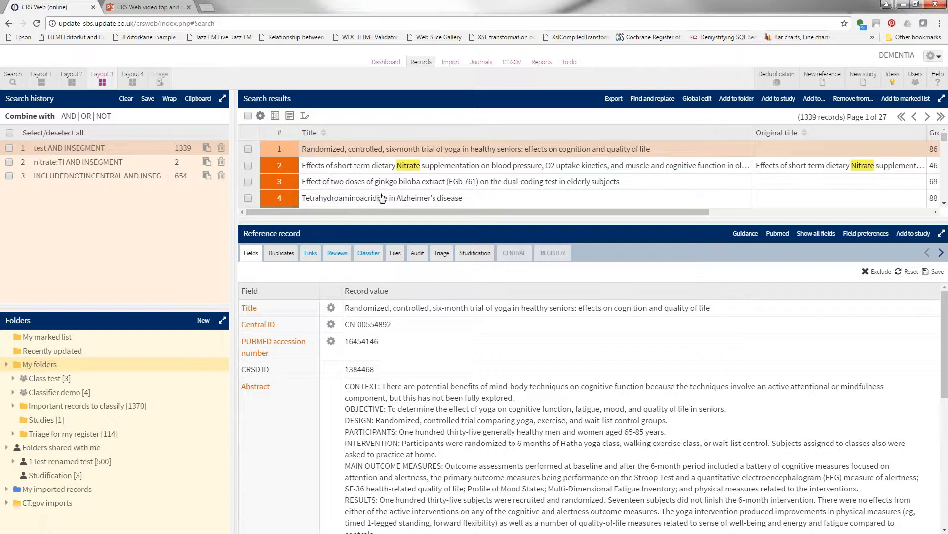
pyautogui.scroll(-1, 501, 369)
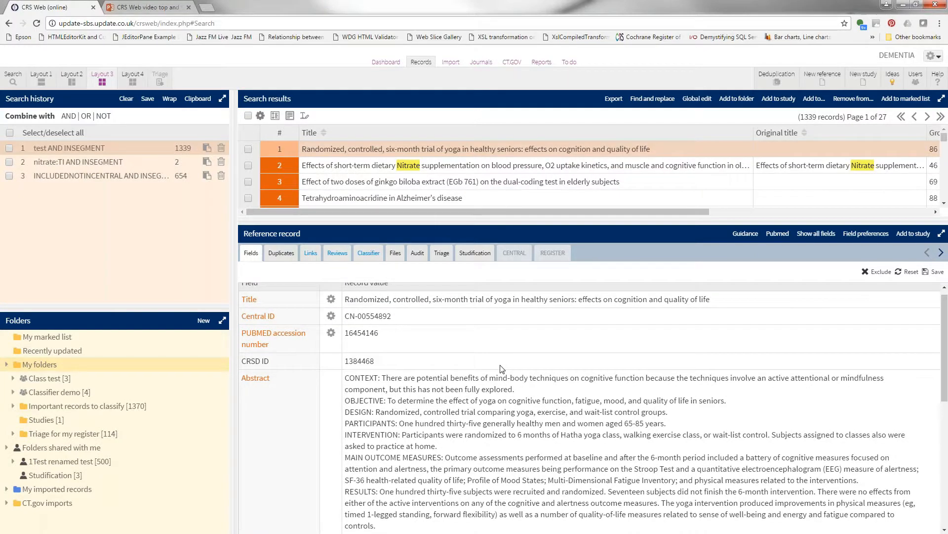
pyautogui.scroll(-10, 502, 368)
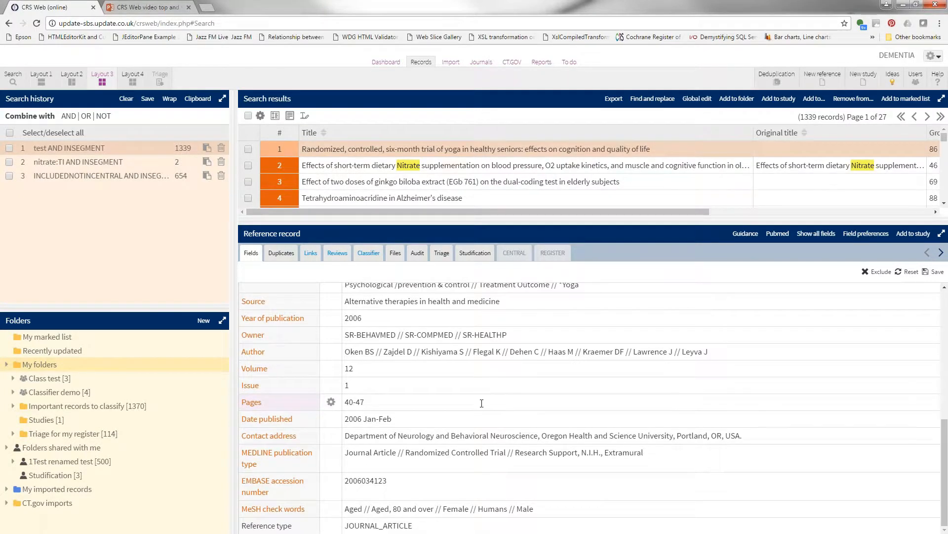
pyautogui.scroll(3, 482, 403)
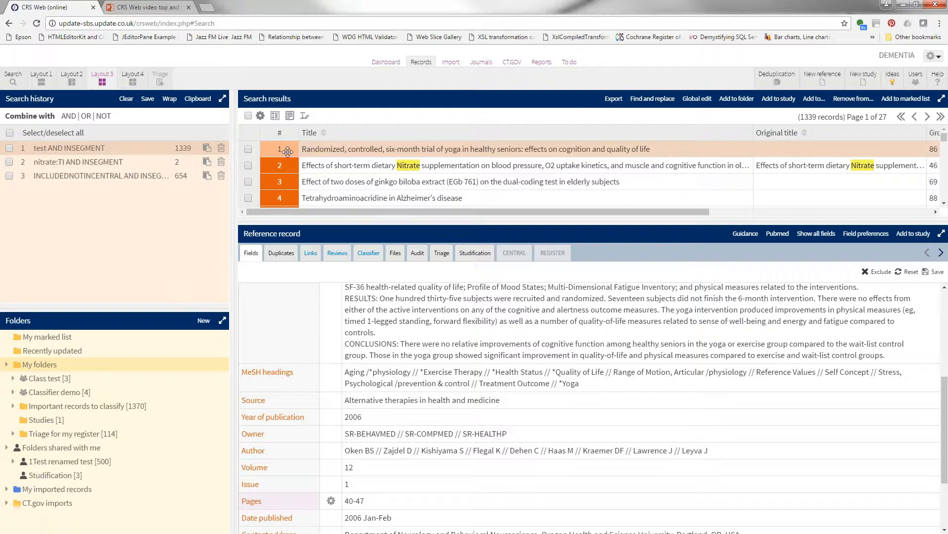
# Scan the result list and compare the orange shading of the record numbers
pyautogui.moveTo(287, 148)
pyautogui.scroll(-2, 321, 184)
pyautogui.scroll(-2, 321, 182)
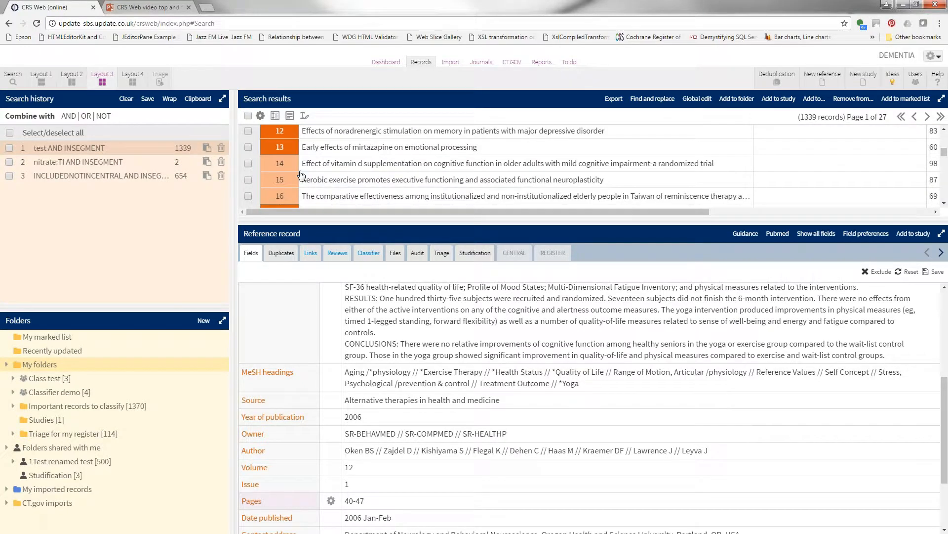
pyautogui.scroll(-4, 297, 179)
pyautogui.scroll(2, 294, 179)
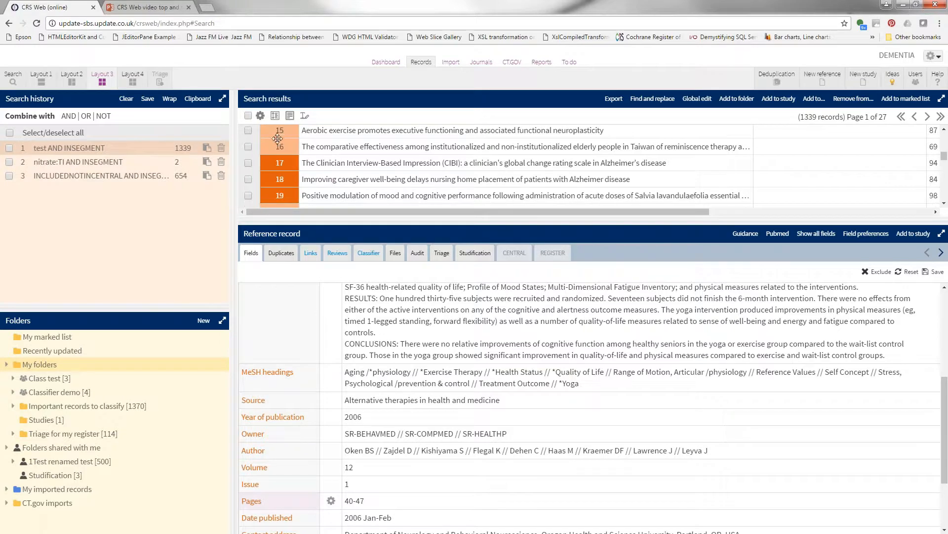
pyautogui.moveTo(289, 127); pyautogui.dragTo(306, 137)
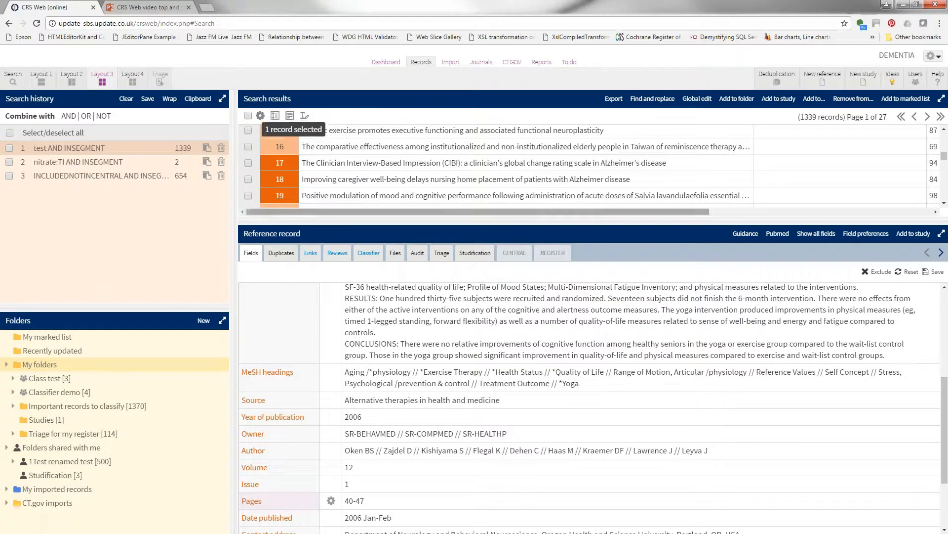
# View result 17 for comparison, and mark result 16, the Taiwan reminiscence therapy record, for the register
pyautogui.click(394, 165)
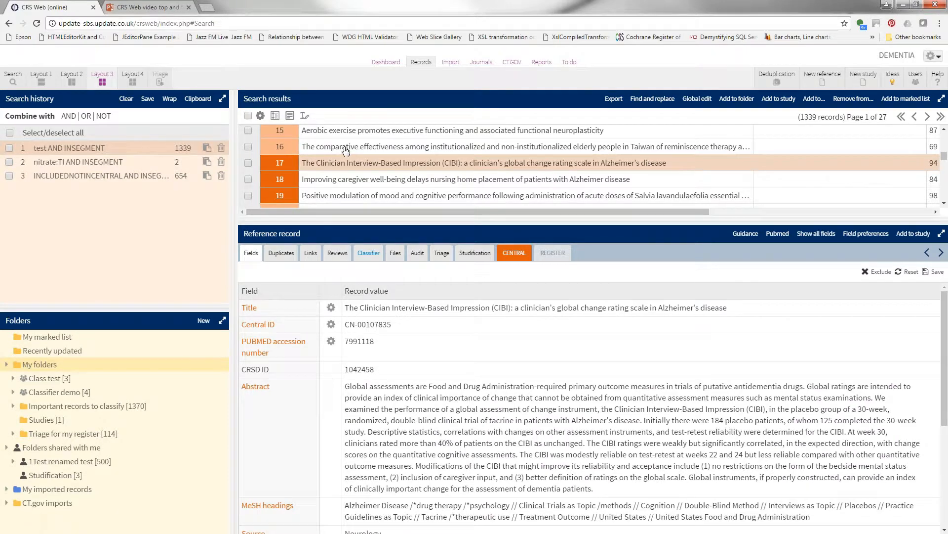
pyautogui.moveTo(343, 147); pyautogui.dragTo(347, 147)
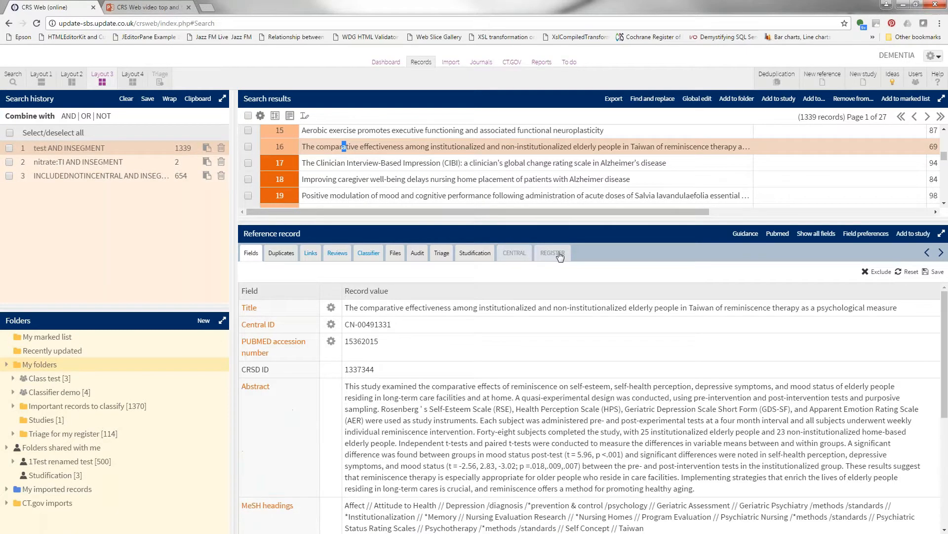
pyautogui.click(551, 261)
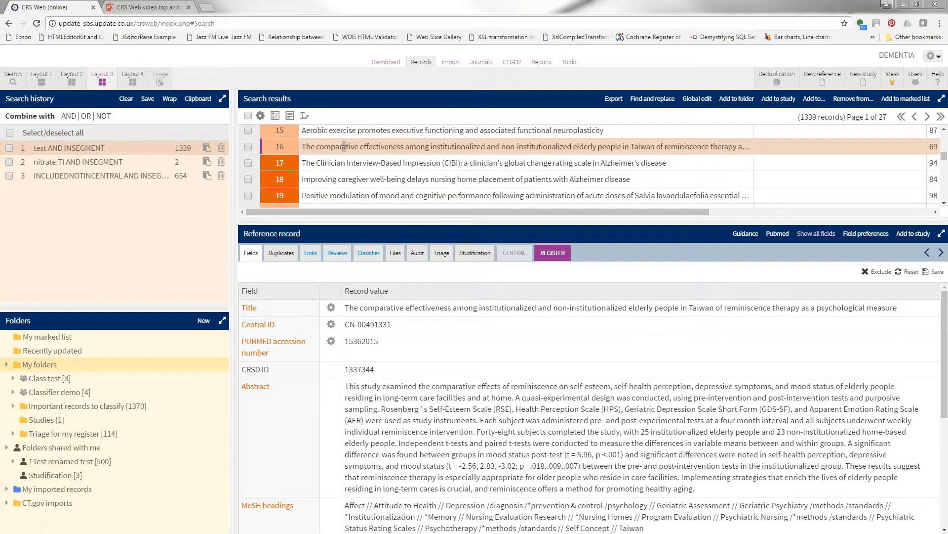
# Show the field guidance in the maximized reference record, read through the field instructions, and hide the guidance again
pyautogui.click(746, 233)
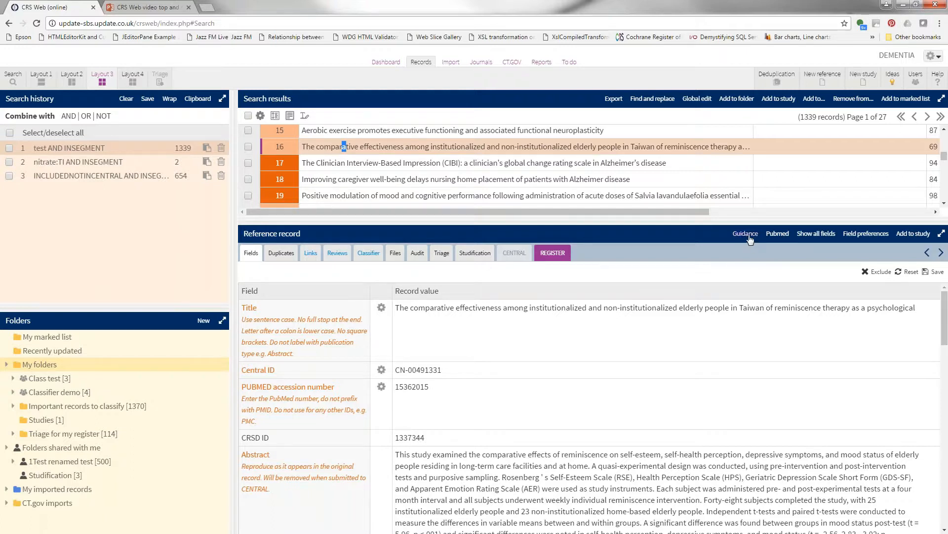
pyautogui.click(942, 233)
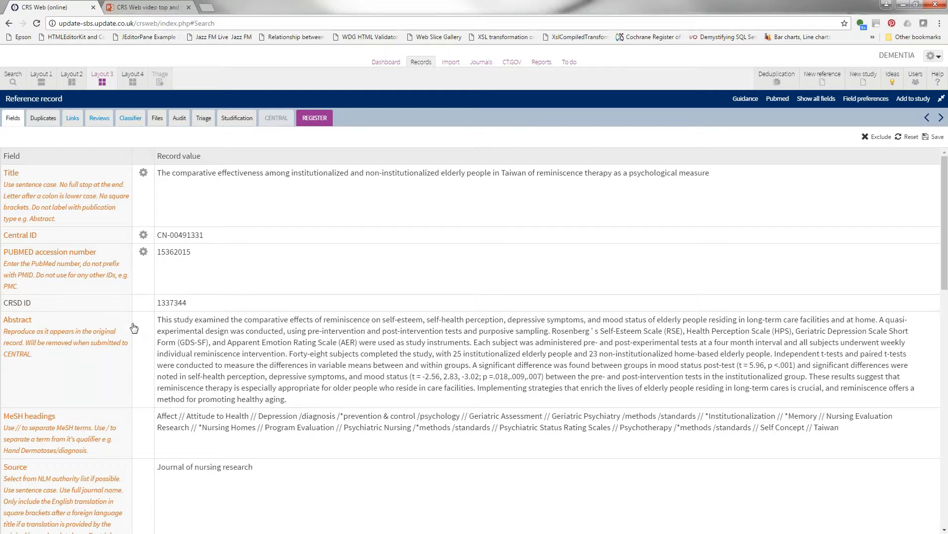
pyautogui.scroll(-1, 117, 308)
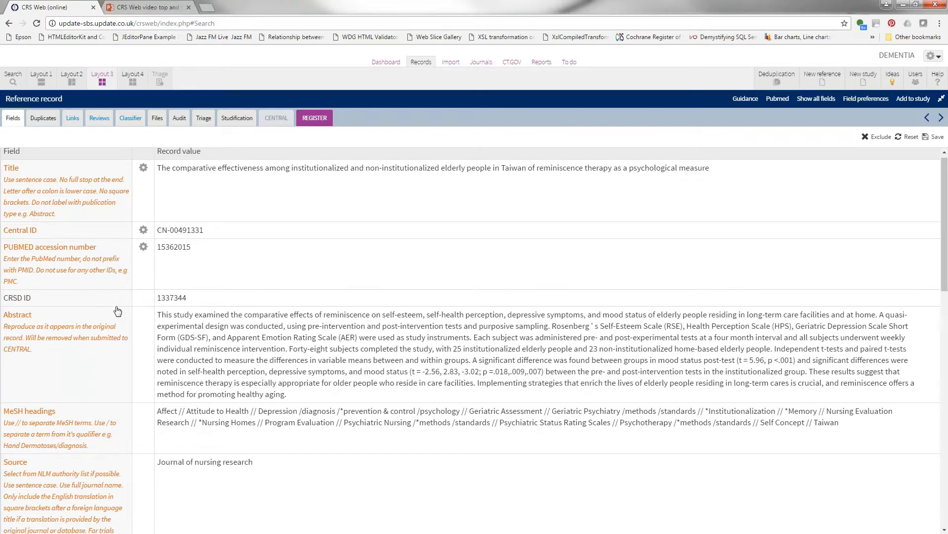
pyautogui.scroll(-6, 118, 311)
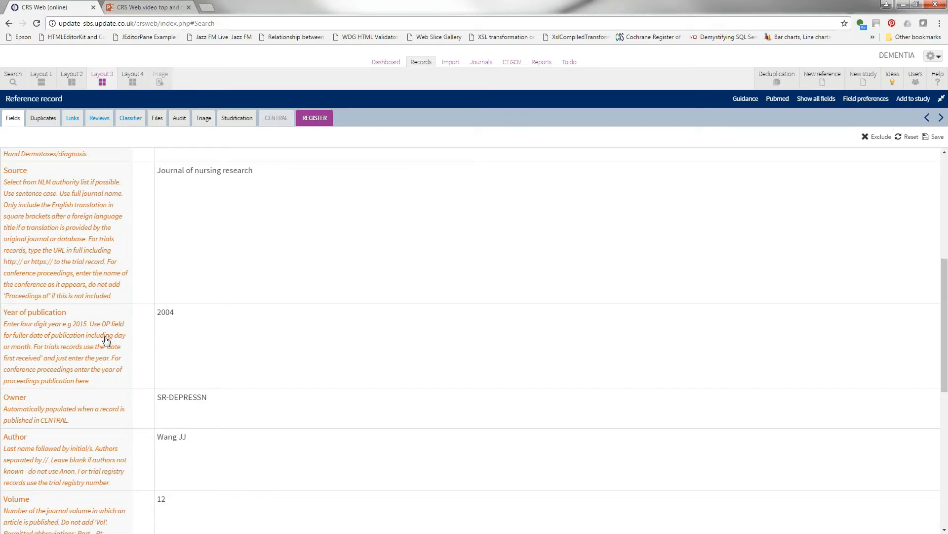
pyautogui.scroll(-1, 103, 393)
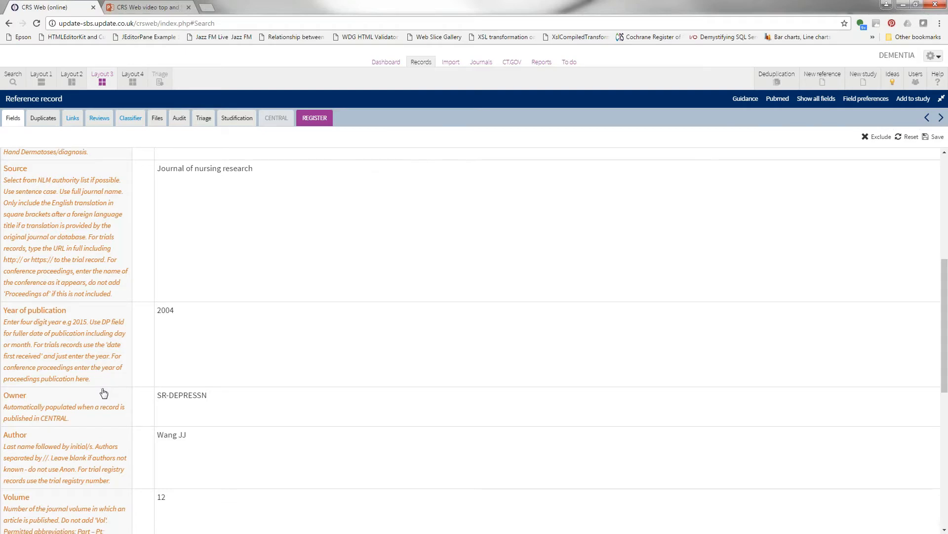
pyautogui.scroll(-2, 104, 393)
pyautogui.scroll(6, 103, 392)
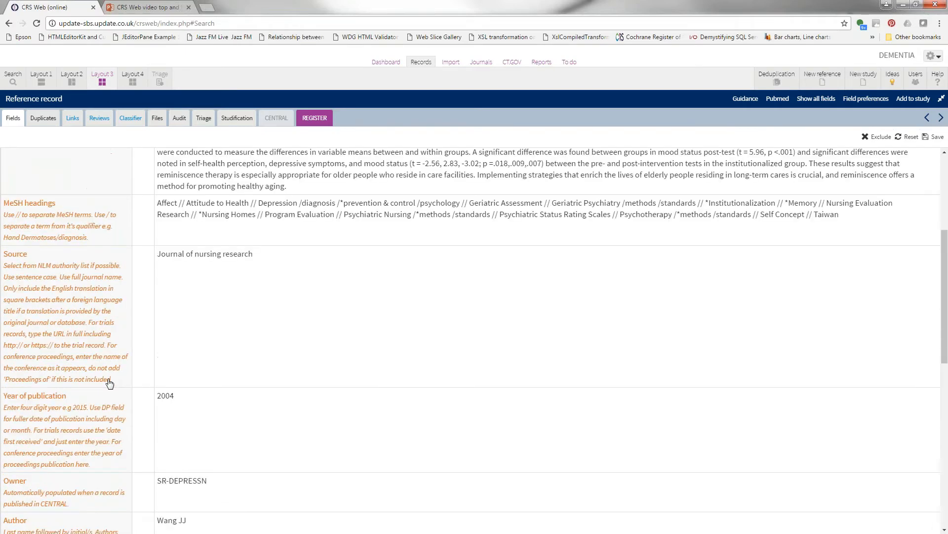
pyautogui.scroll(2, 112, 381)
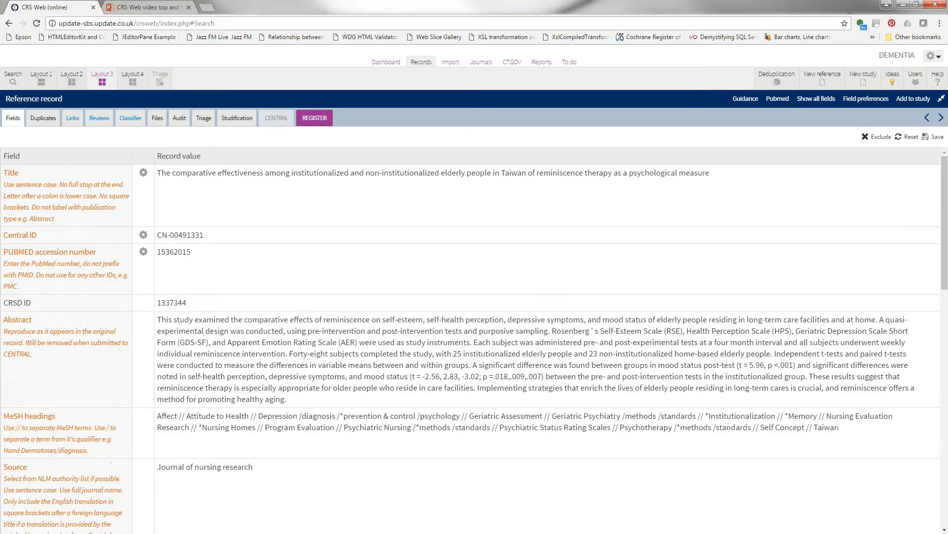
pyautogui.click(746, 99)
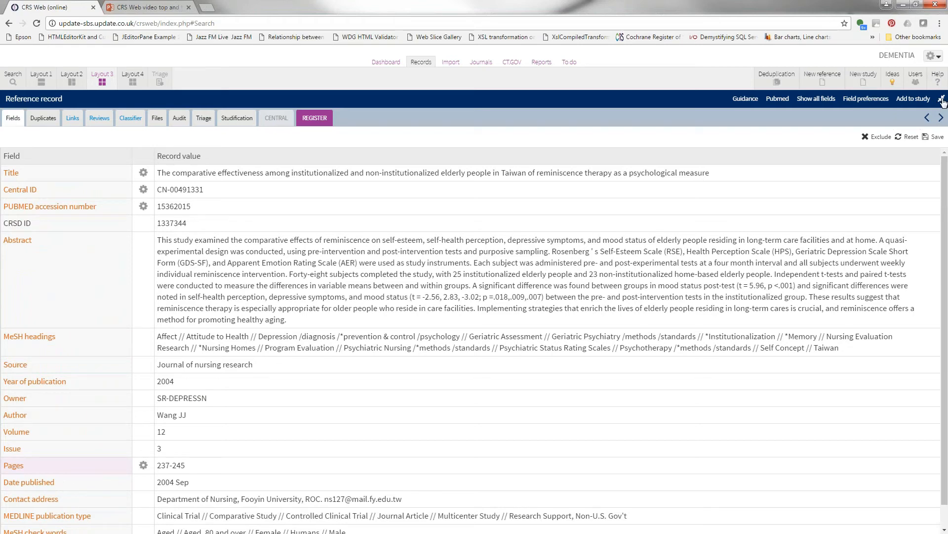